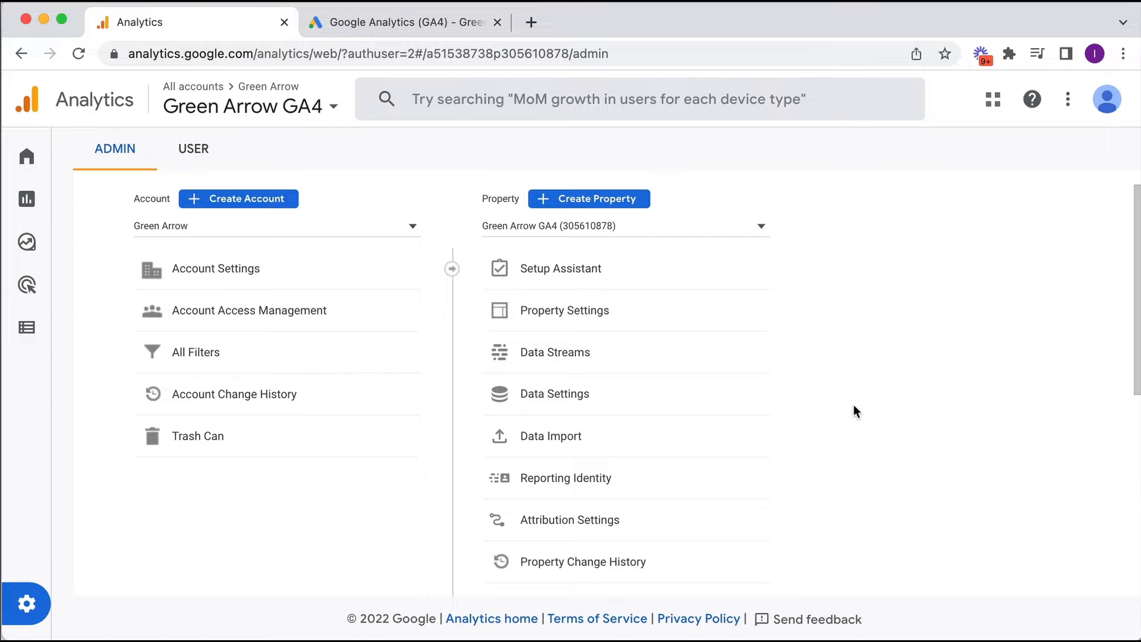
- Open Google Ads Links for the Green Arrow property, confirm none exist, and start a new link
scroll(853, 407, "down", 6)
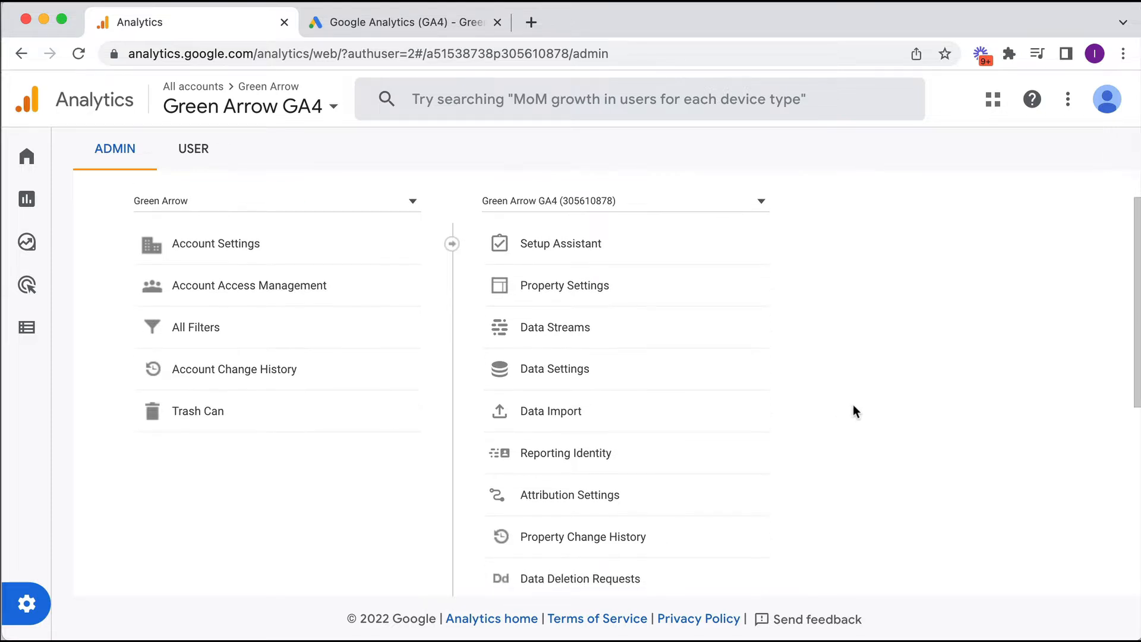
scroll(854, 410, "up", 1)
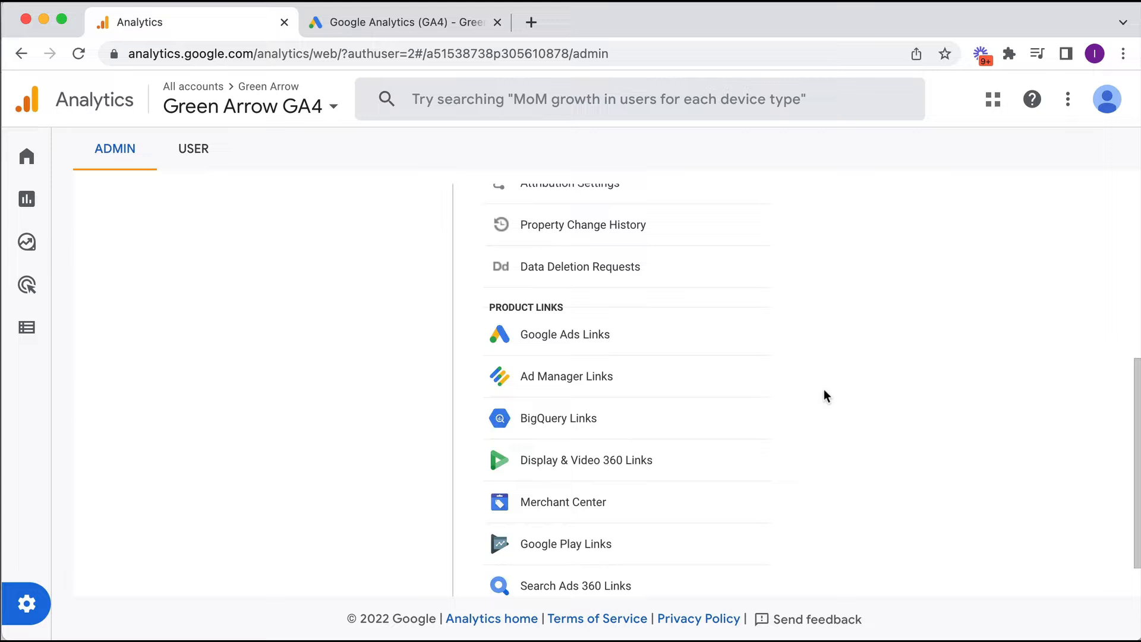
left_click(547, 333)
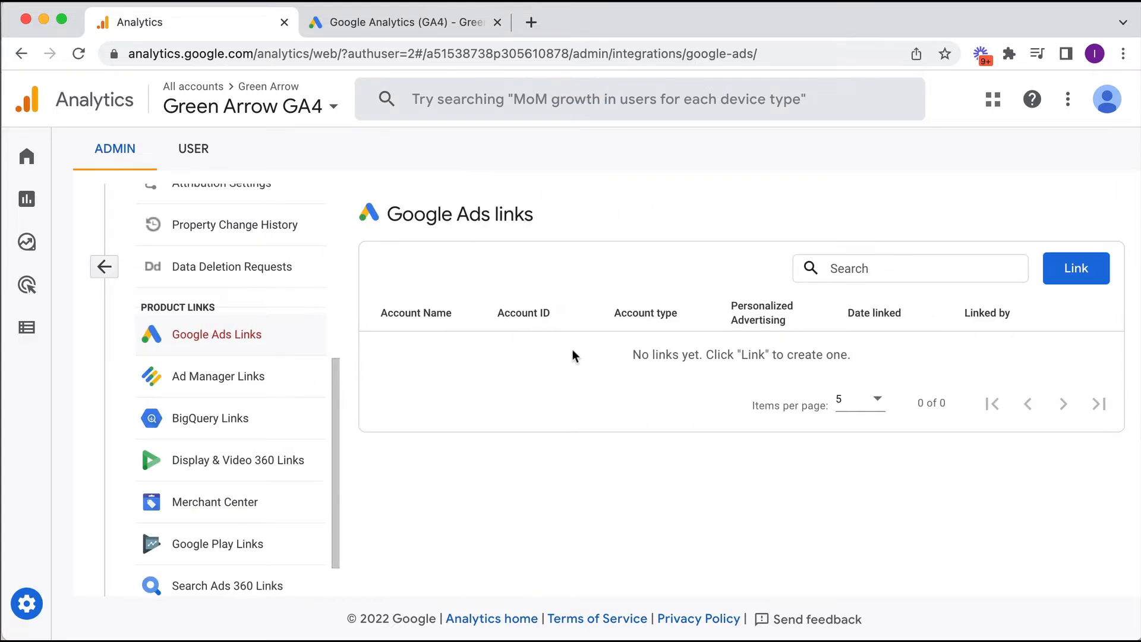
left_click_drag(628, 356, 898, 360)
left_click(897, 362)
left_click(1066, 272)
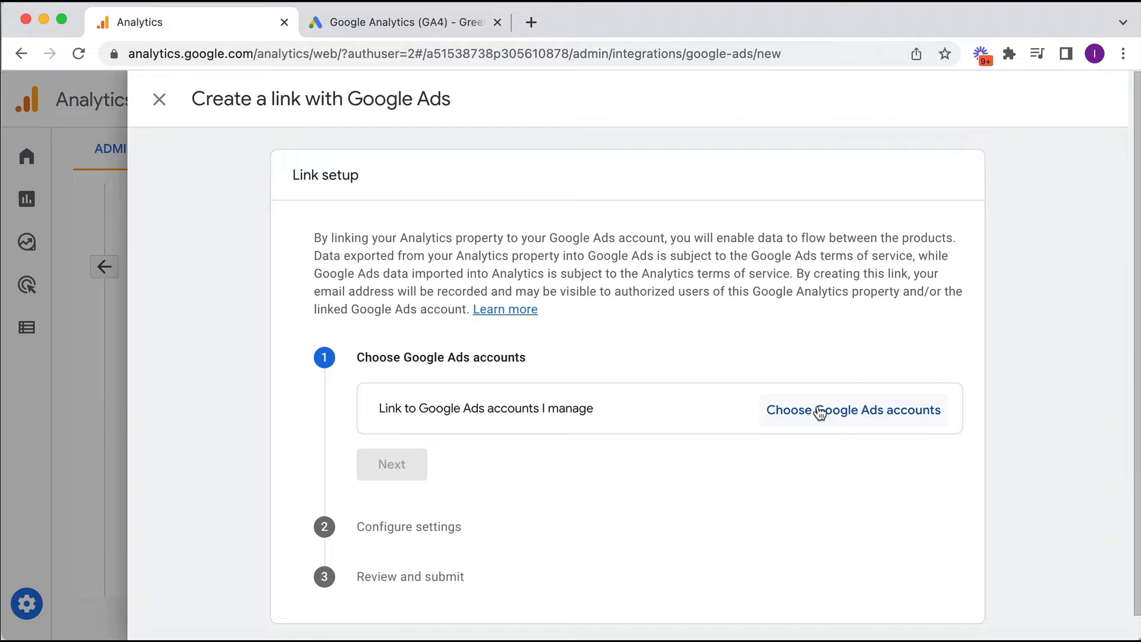
- Select the Green Arrow account under the Green Arrow AdWords manager and confirm it
left_click(820, 410)
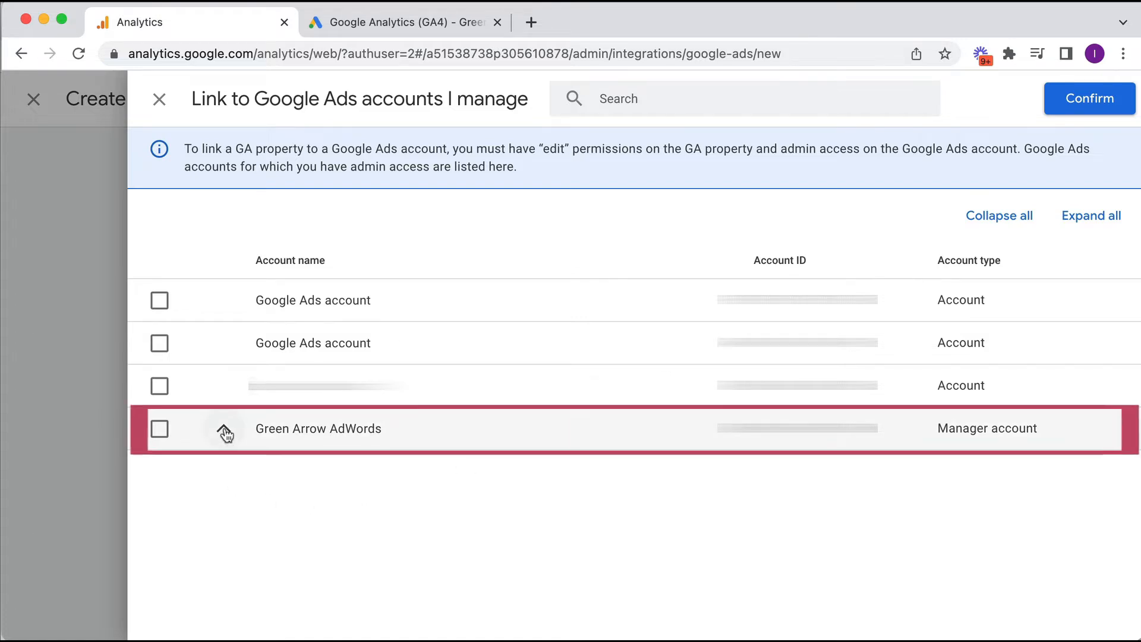
left_click(224, 433)
scroll(191, 324, "down", 10)
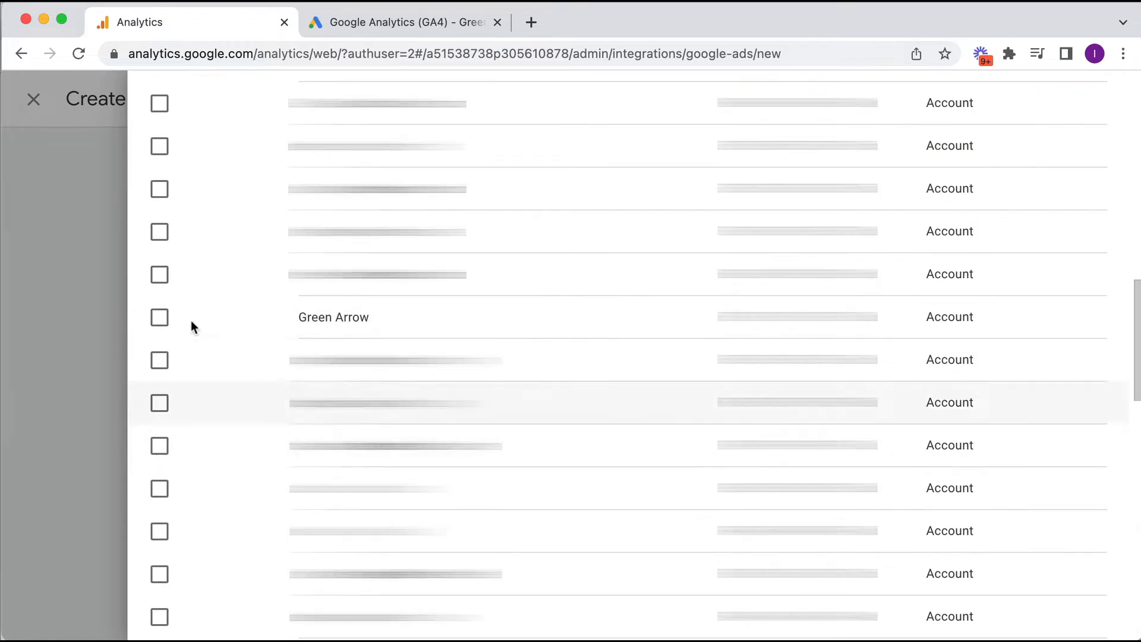
left_click(160, 320)
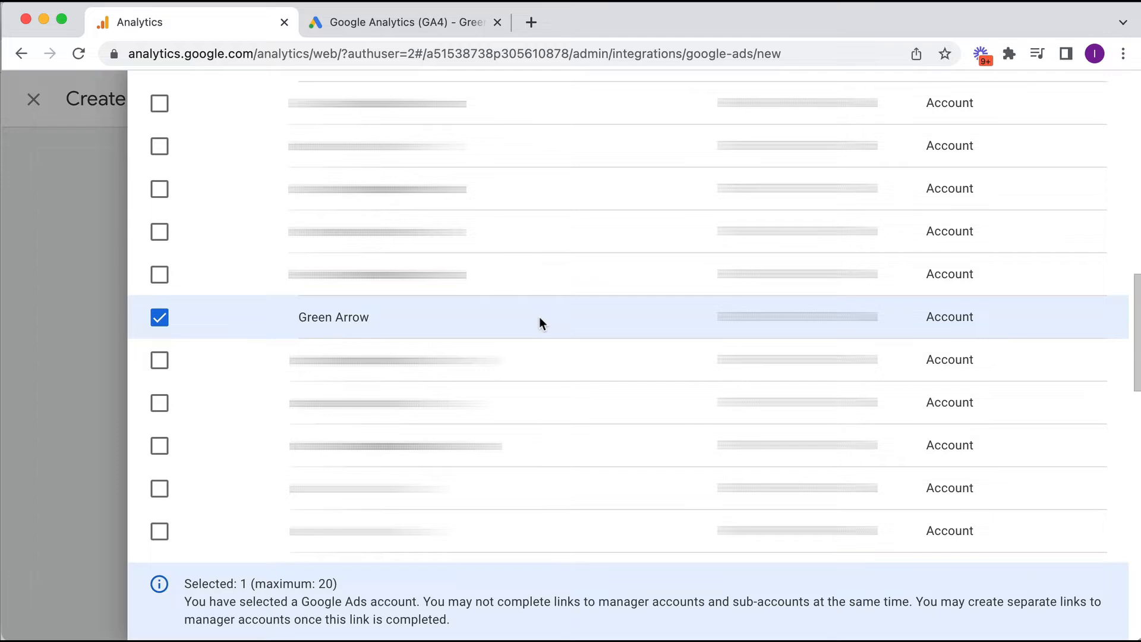
scroll(539, 316, "up", 10)
left_click(1054, 98)
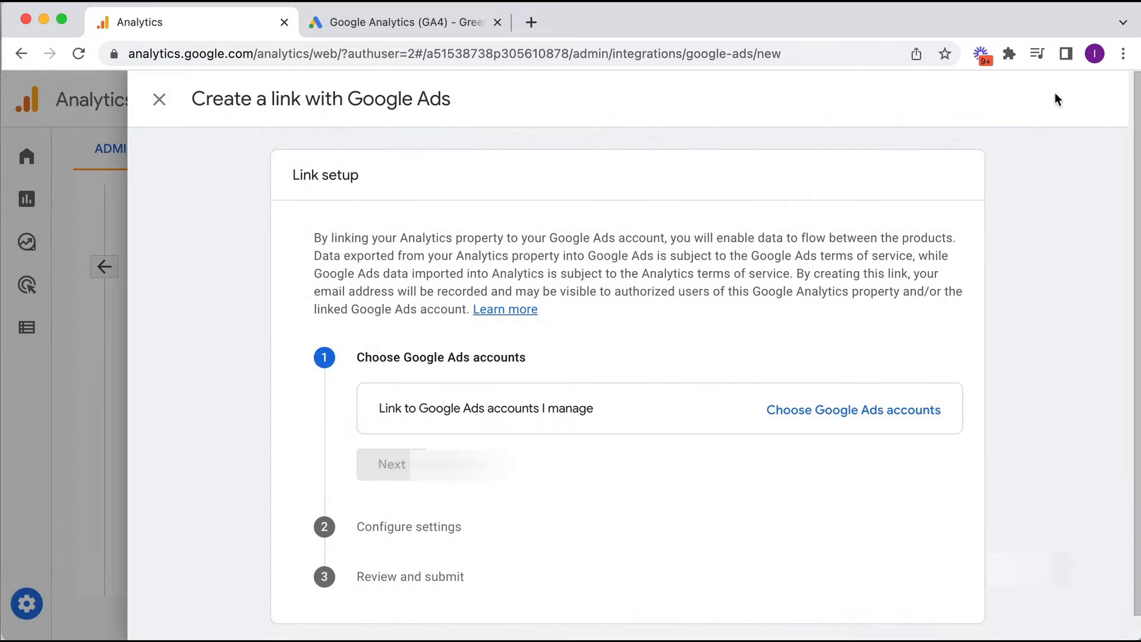
- Keep the default link settings with personalized advertising on, review, and submit the link
left_click(390, 509)
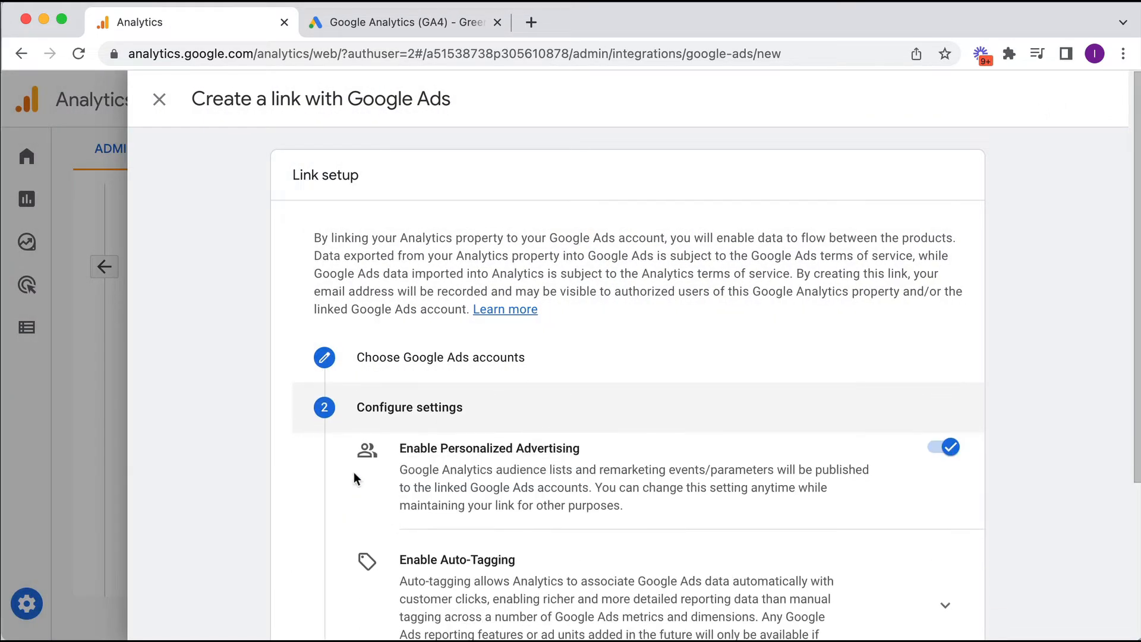
scroll(272, 443, "down", 5)
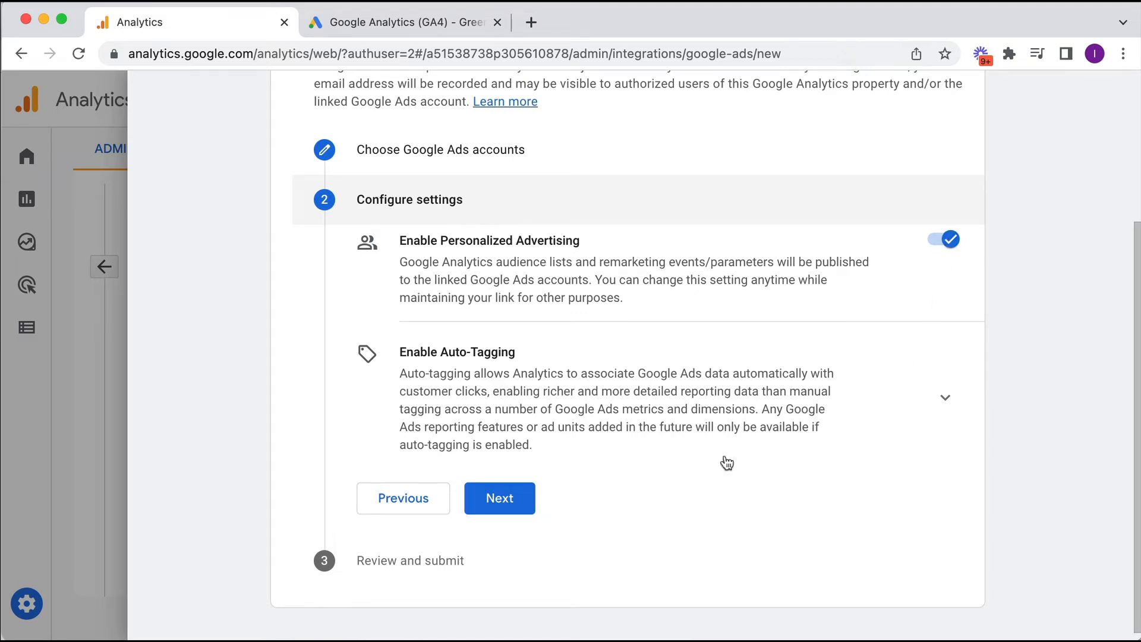
left_click(504, 498)
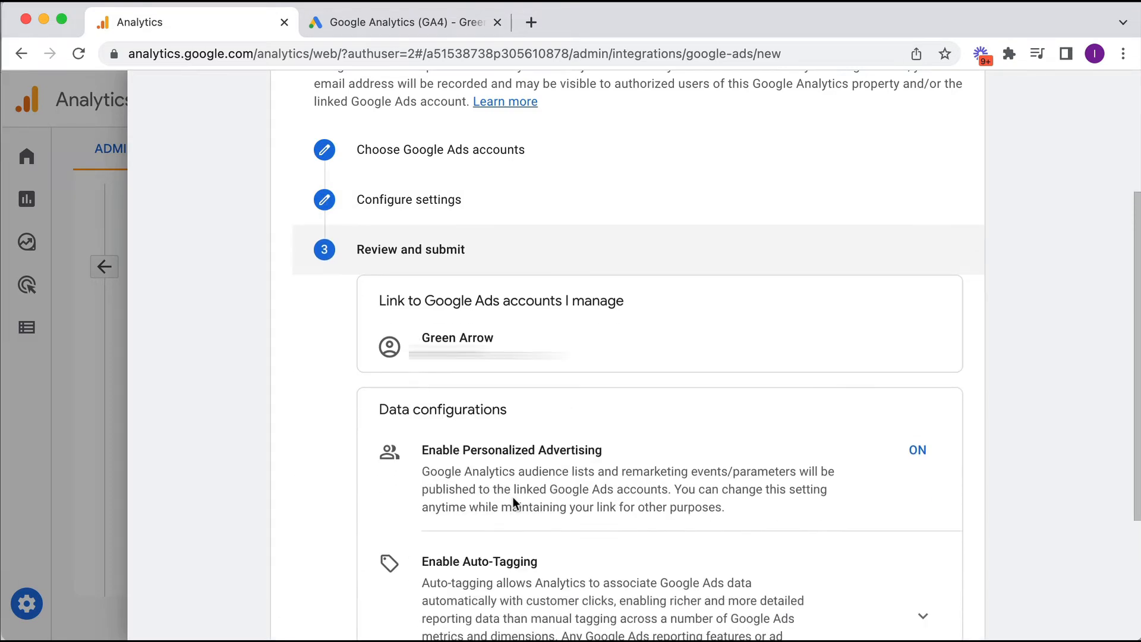
scroll(513, 499, "down", 4)
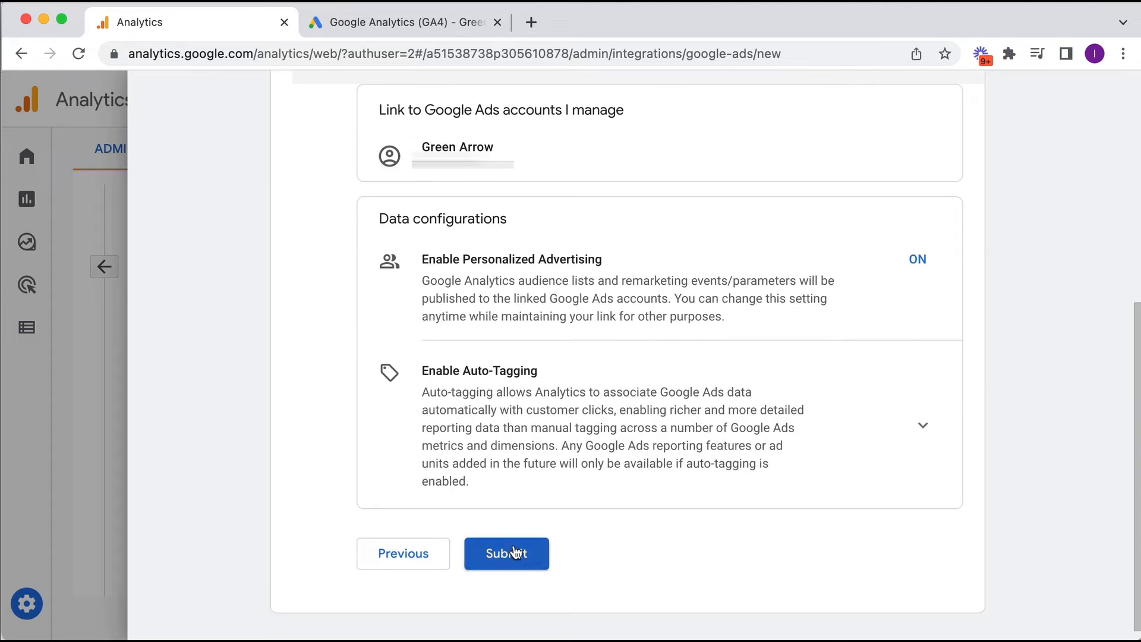
left_click(515, 553)
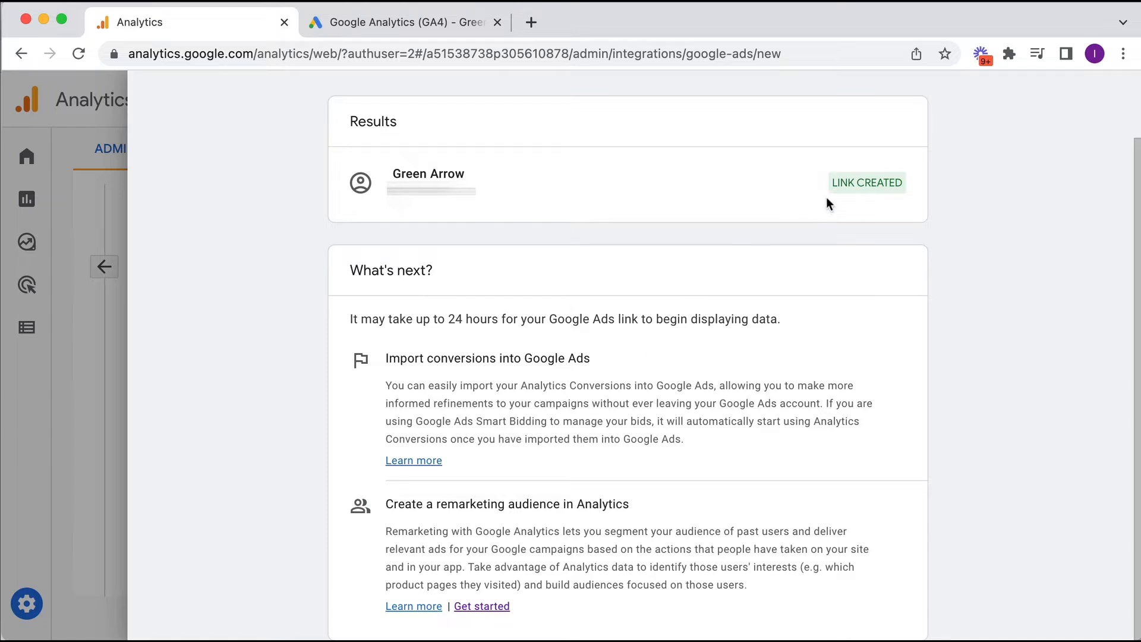
scroll(204, 255, "up", 2)
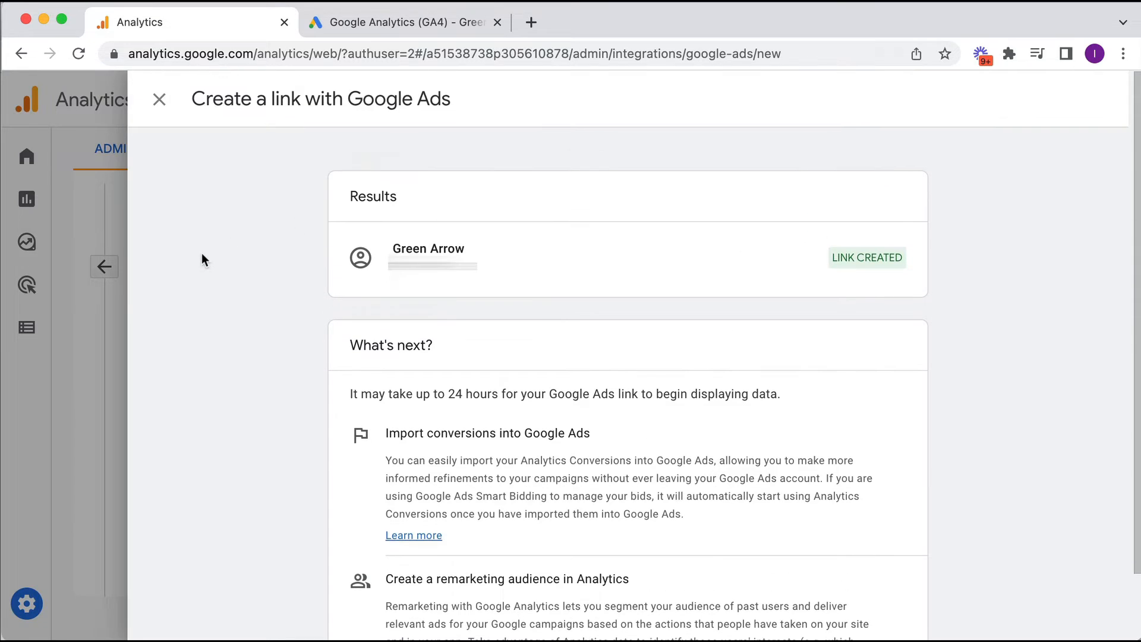
scroll(204, 255, "down", 2)
scroll(166, 113, "up", 2)
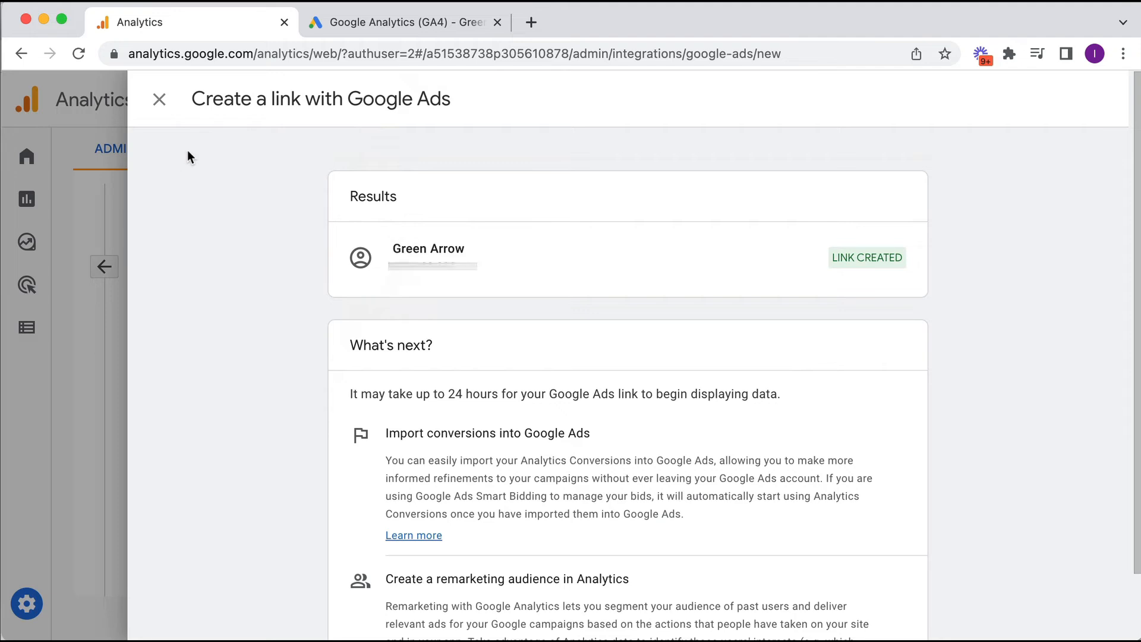
- Verify the Green Arrow row dated Aug 24, 2022, then go to the Google Ads tab
left_click(160, 103)
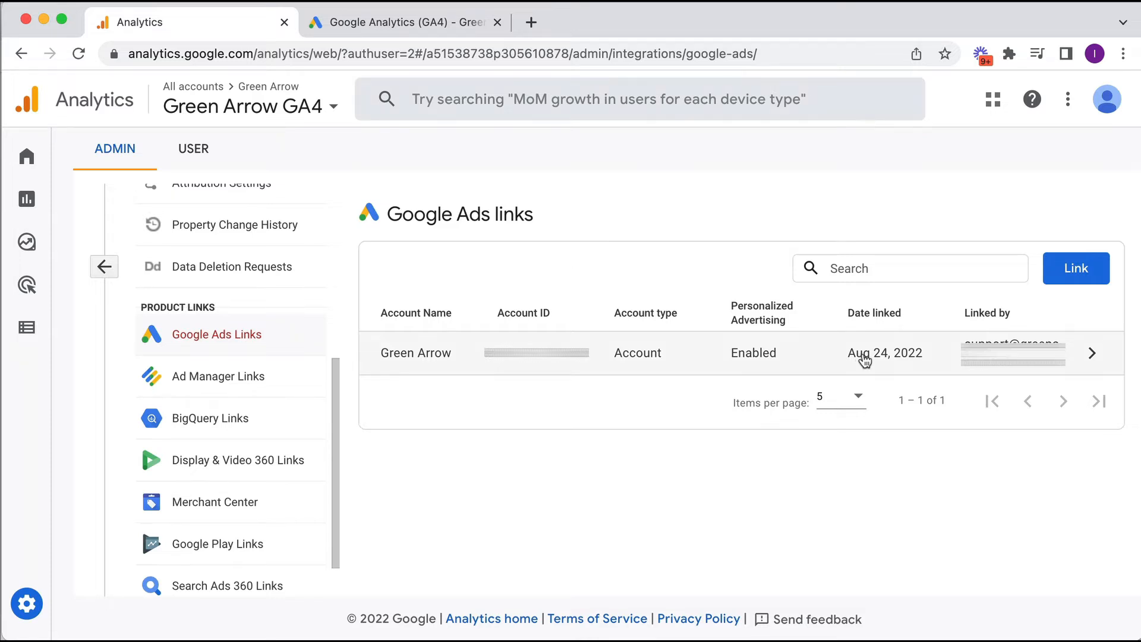
left_click(416, 19)
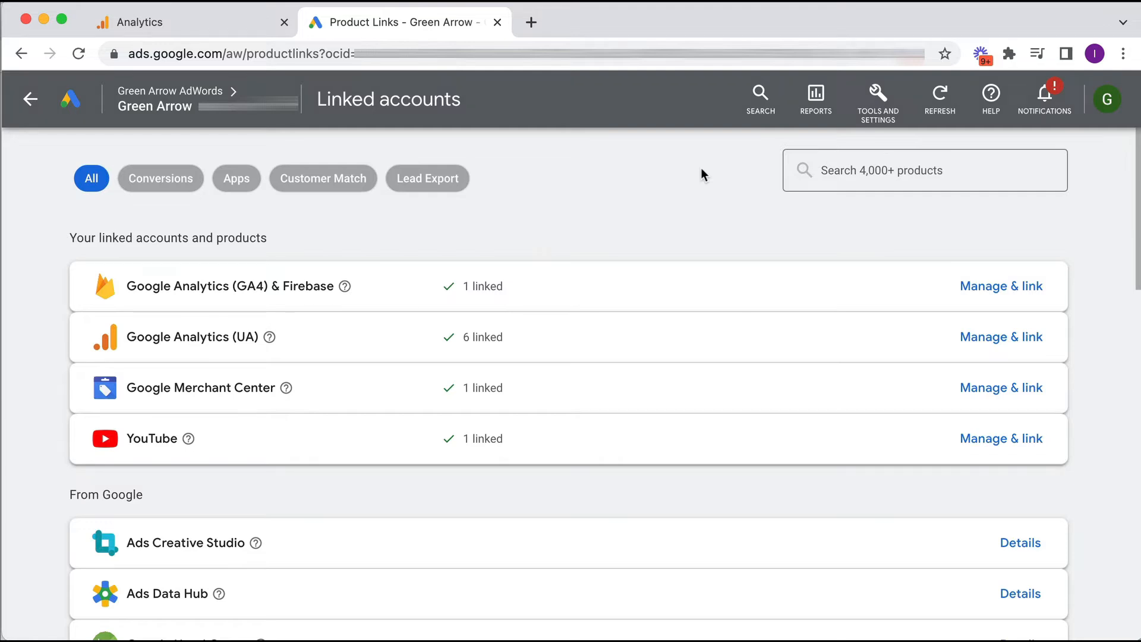
- Go to Tools and Settings > Setup > Linked accounts and highlight the Google Analytics (GA4) row
left_click(878, 98)
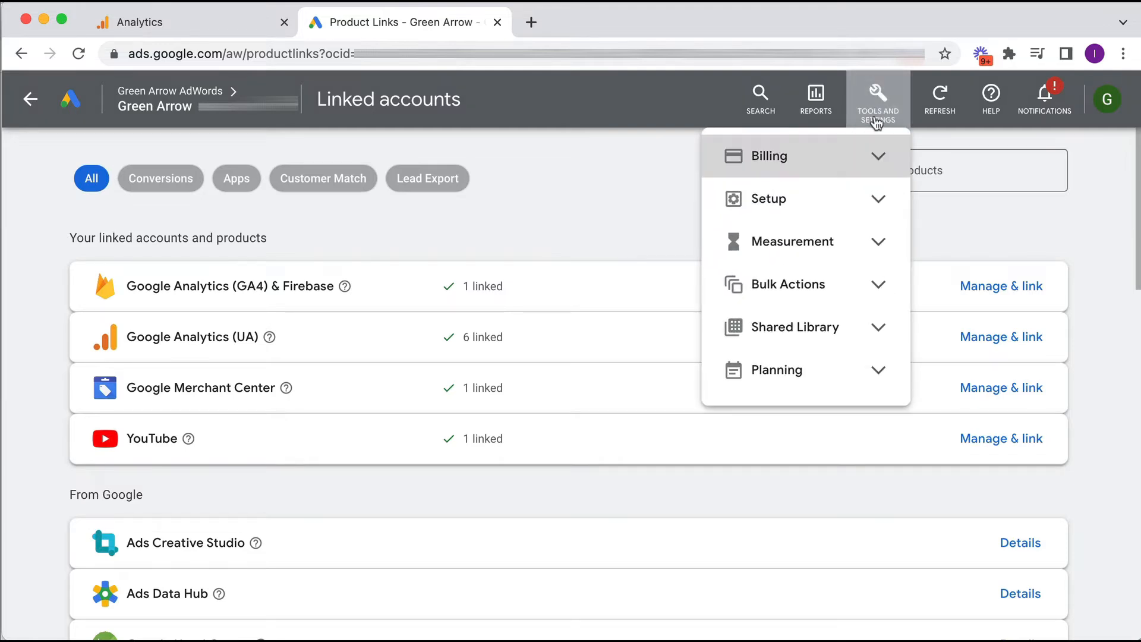
left_click(825, 213)
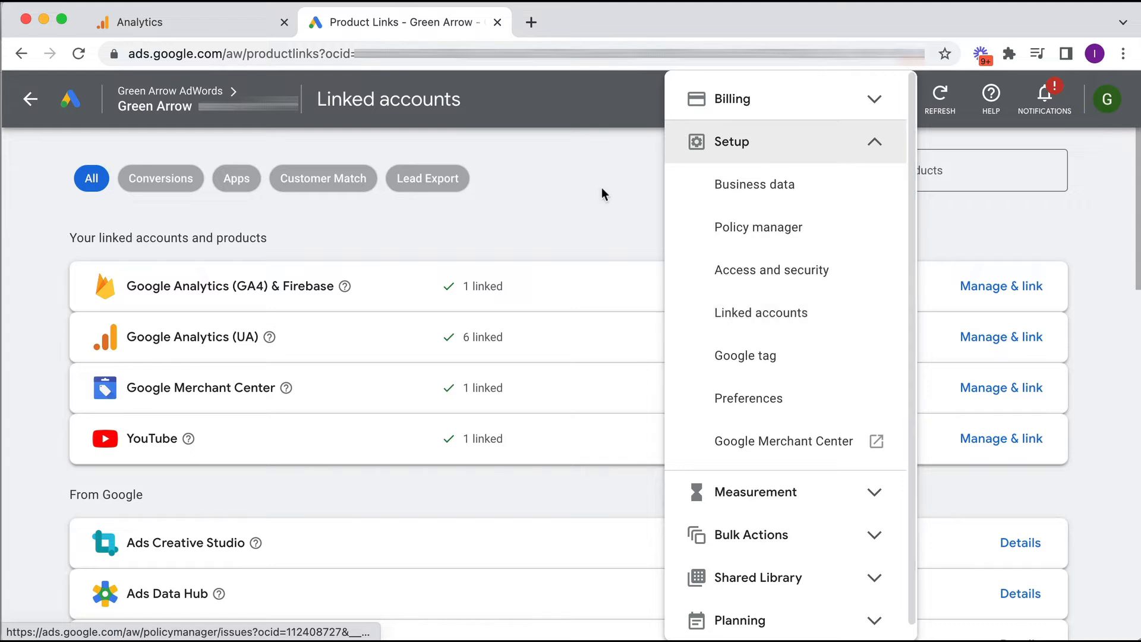
left_click(602, 189)
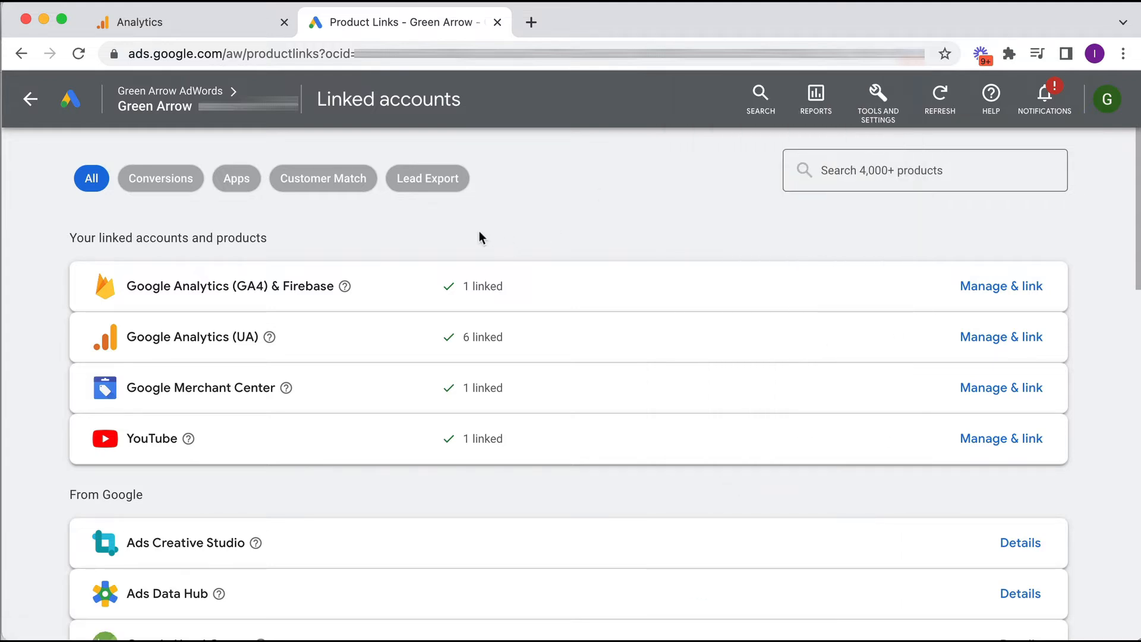
left_click_drag(77, 239, 249, 239)
left_click(162, 295)
left_click_drag(127, 287, 265, 289)
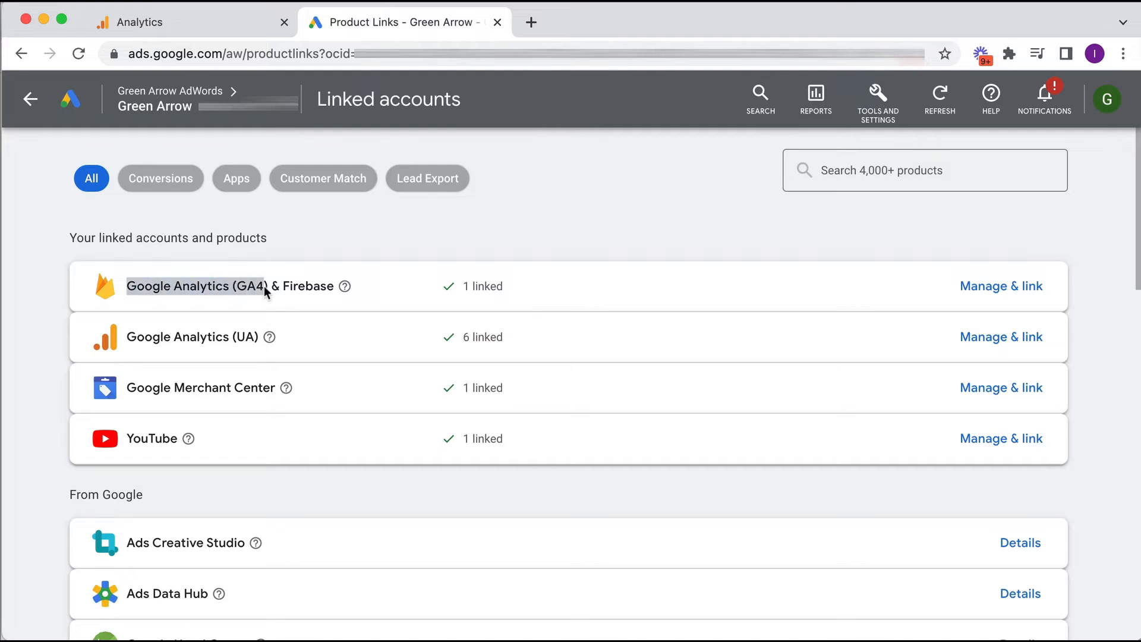
left_click(265, 285)
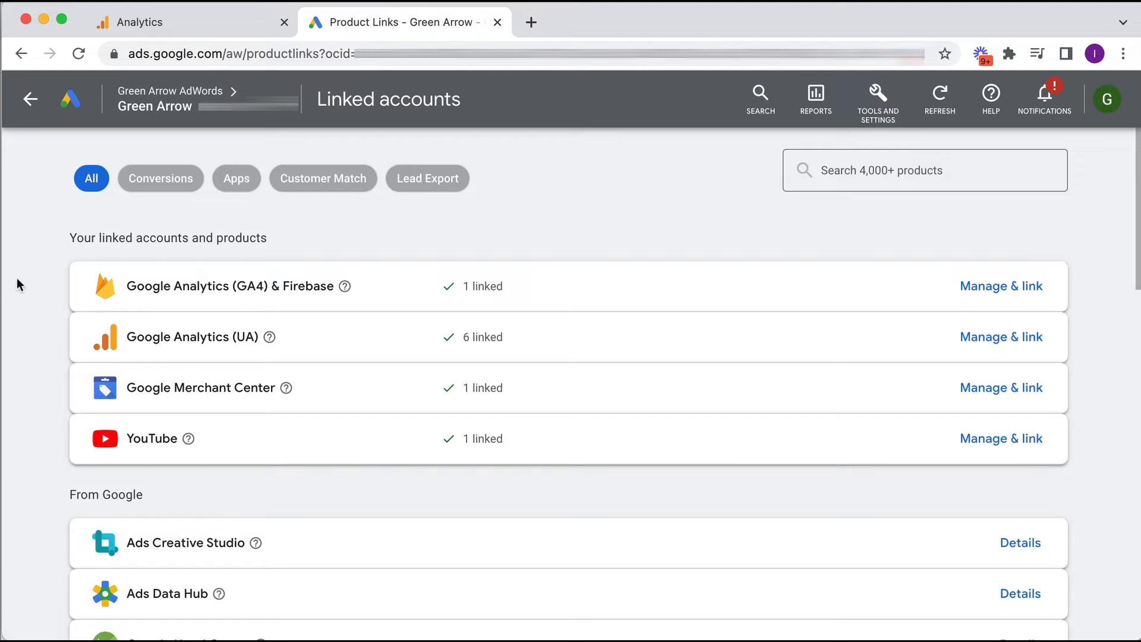
- Open Manage & link for the Google Analytics (GA4) & Firebase products
scroll(26, 288, "down", 1)
scroll(83, 255, "down", 1)
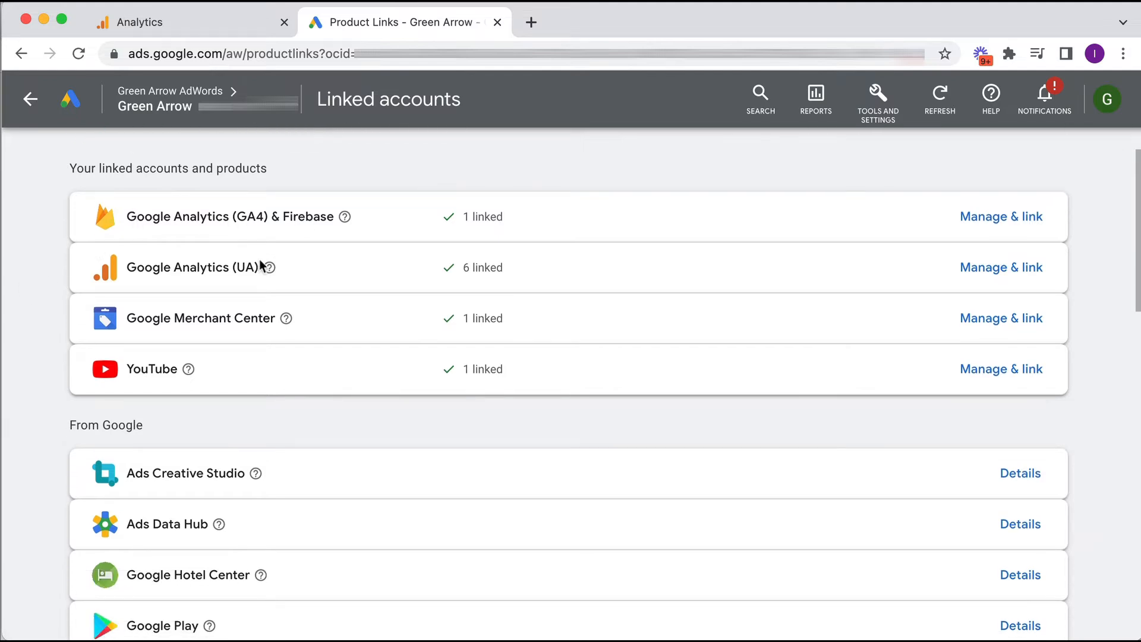
scroll(43, 439, "down", 3)
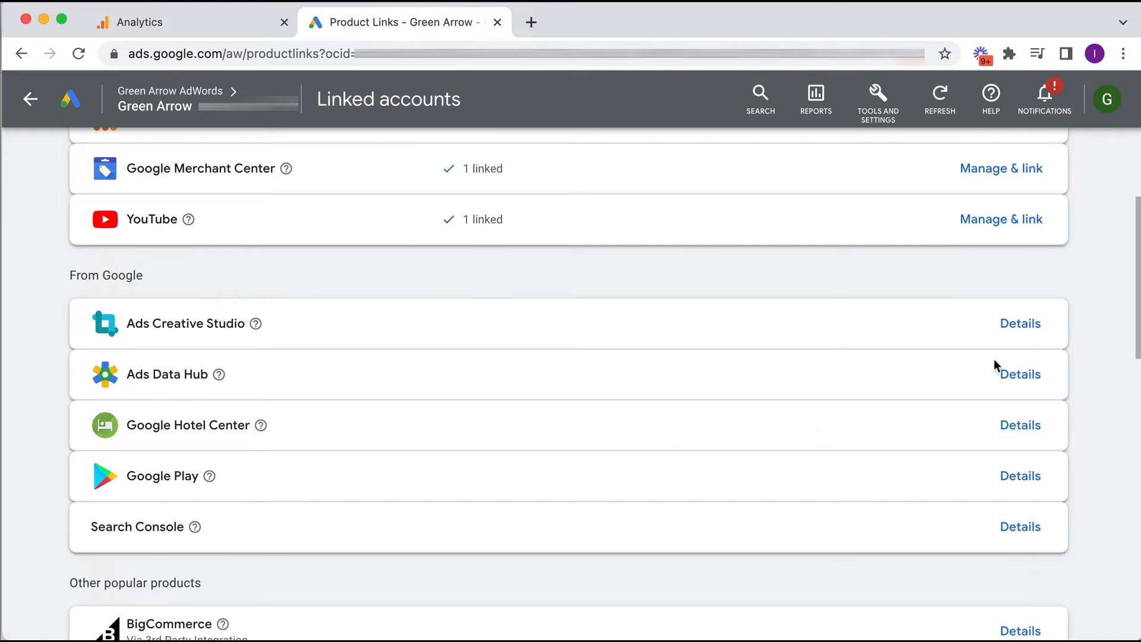
scroll(996, 360, "up", 5)
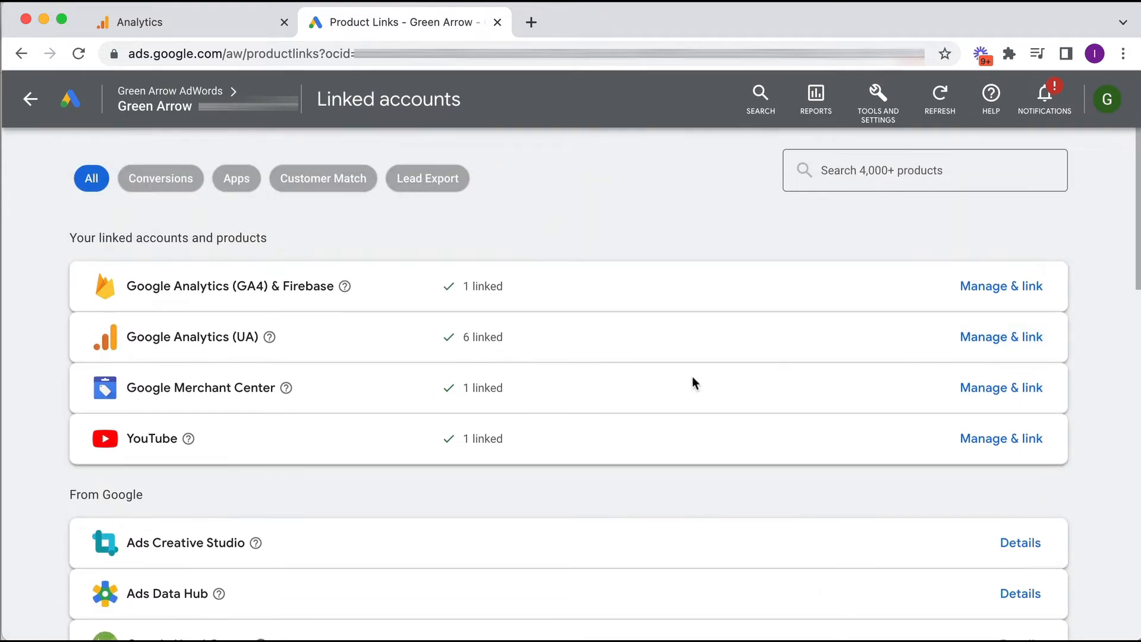
left_click(1024, 291)
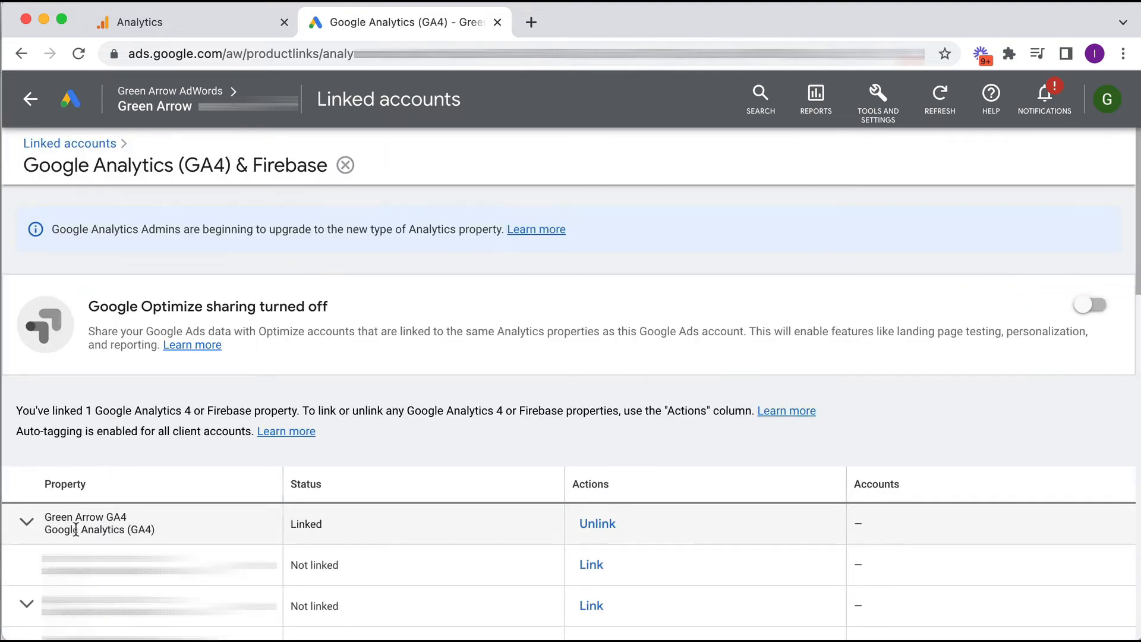
- Confirm Green Arrow GA4 is listed as Linked, then start linking the Teach Traffic property
left_click_drag(46, 529, 162, 537)
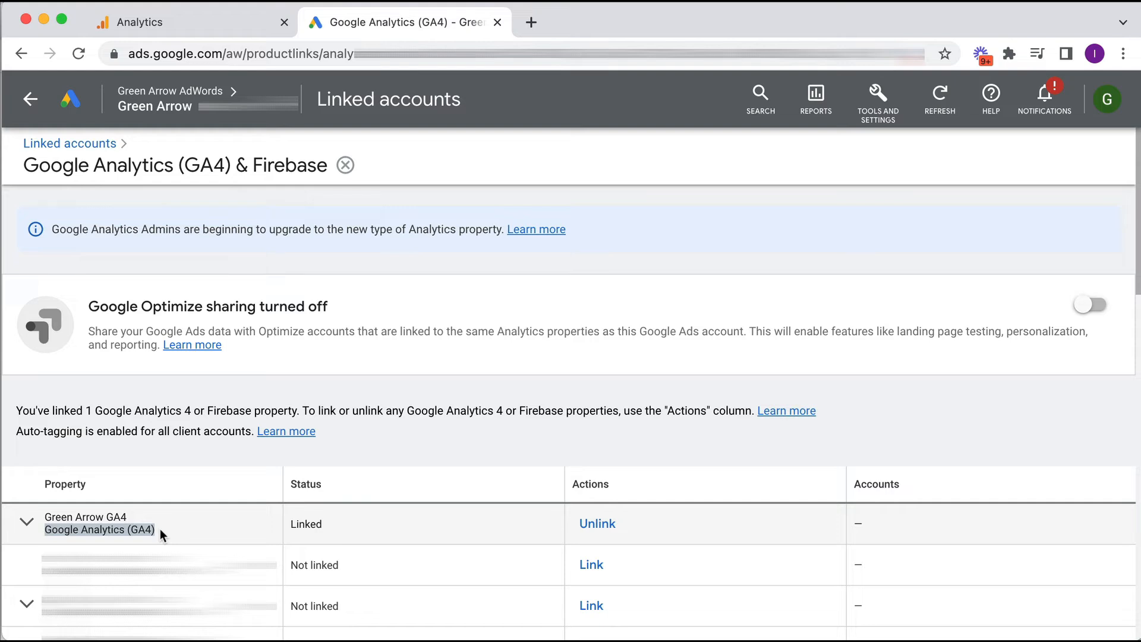
left_click(162, 536)
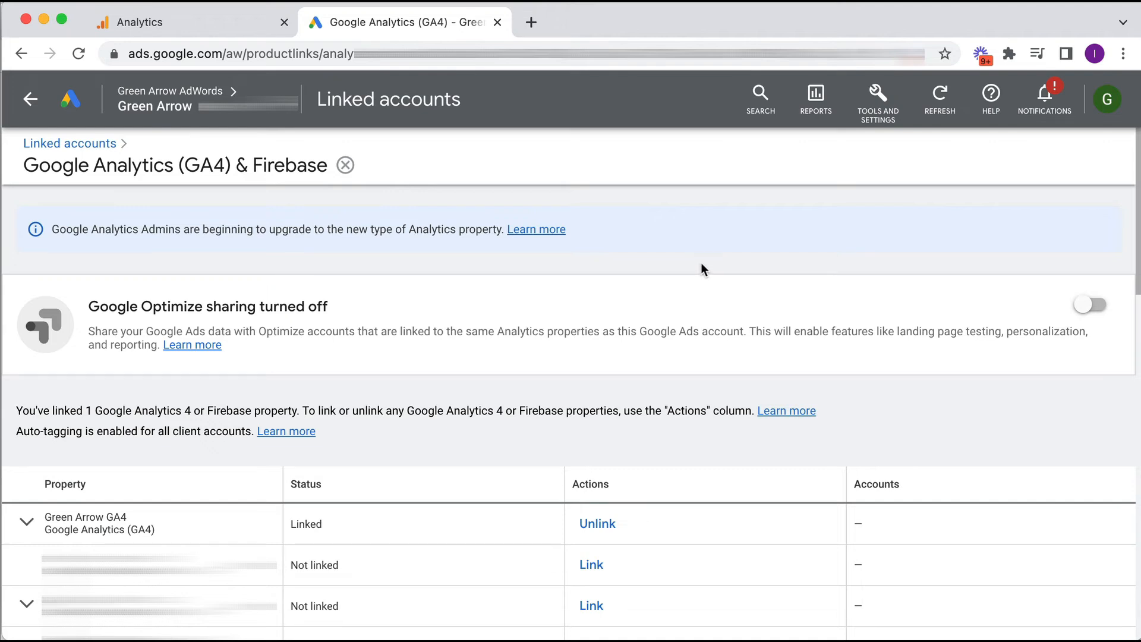
scroll(701, 263, "down", 10)
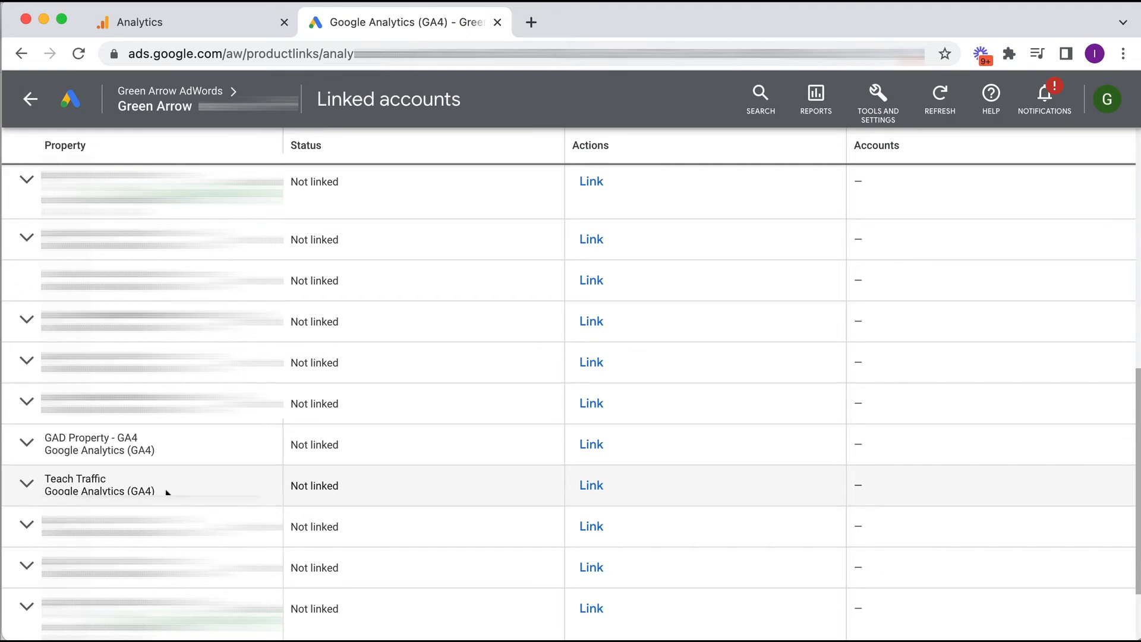
left_click(595, 486)
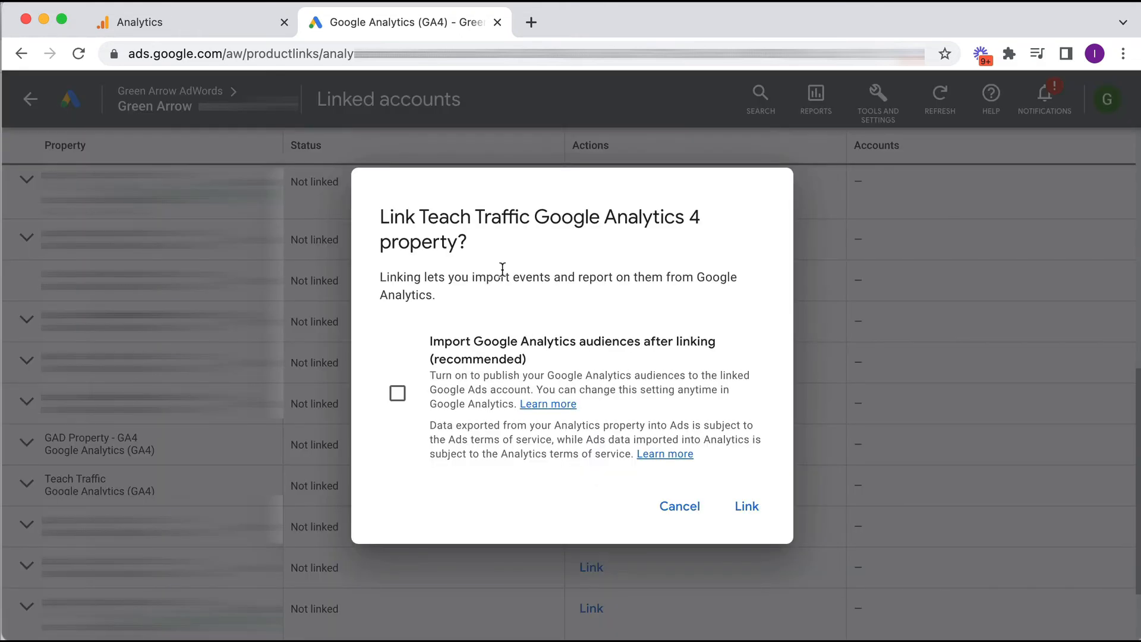
- Link Teach Traffic with Import Google Analytics audiences enabled
left_click(395, 395)
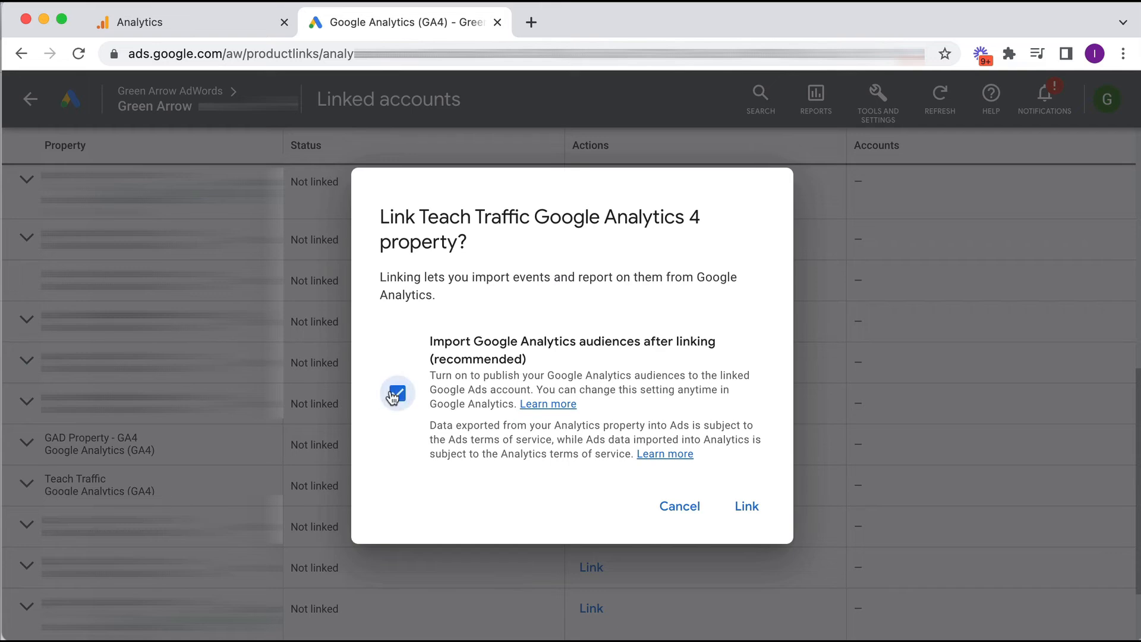
left_click(736, 508)
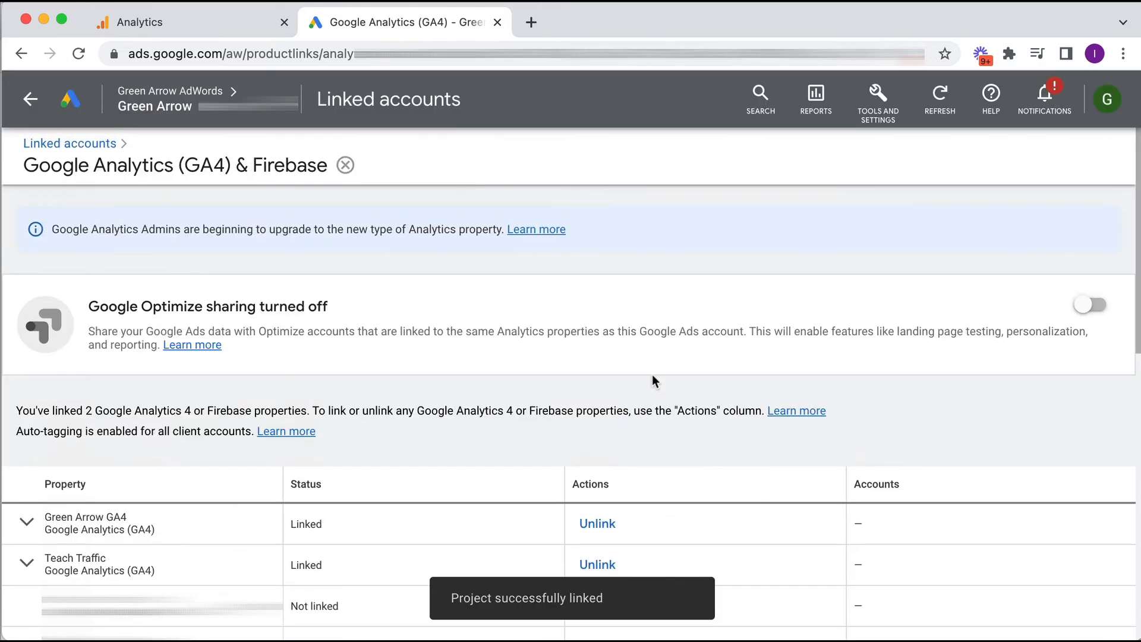